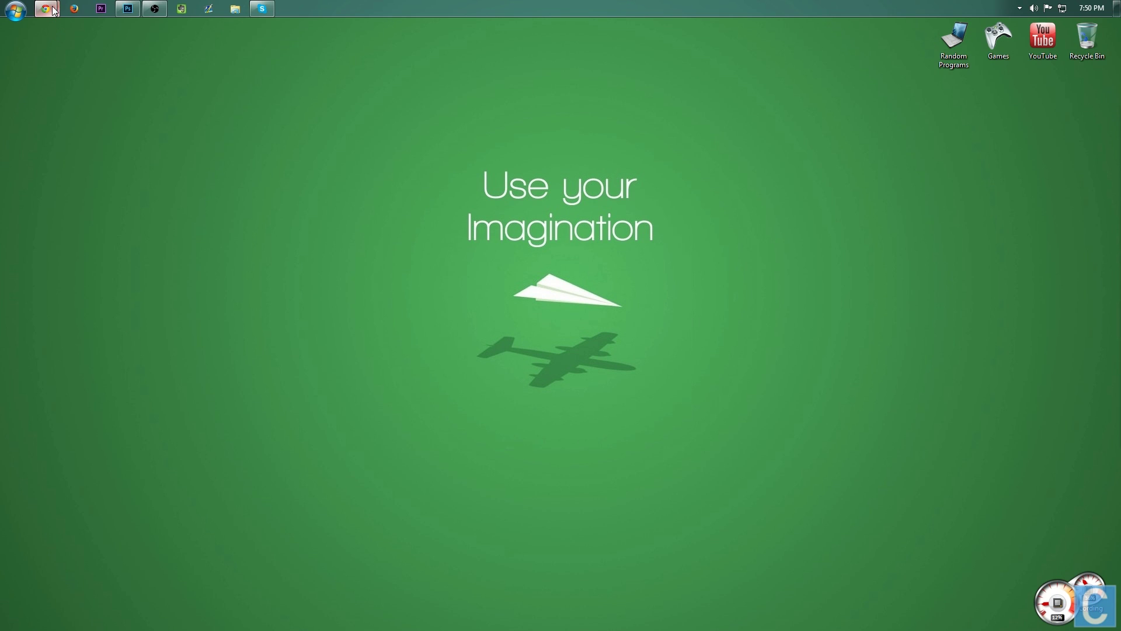
Switch to Chrome and open the Installer link for the 1.7.10-Latest build on the Minecraft Forge downloads page.
mouse_move(52, 10)
left_click(162, 88)
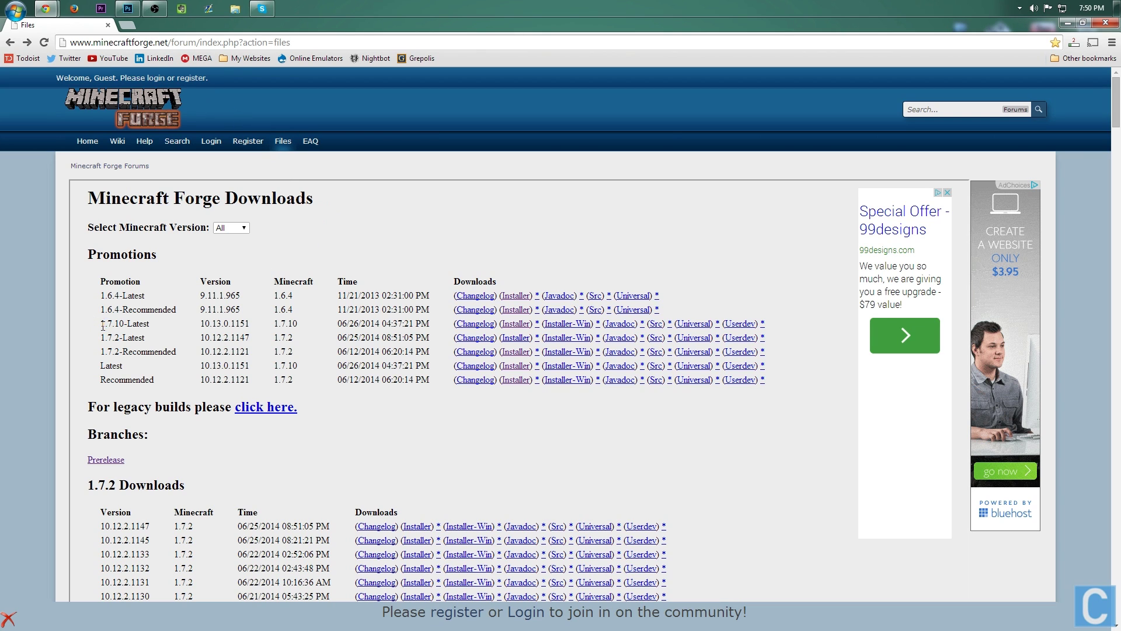
left_click_drag(102, 329, 301, 316)
left_click(409, 322)
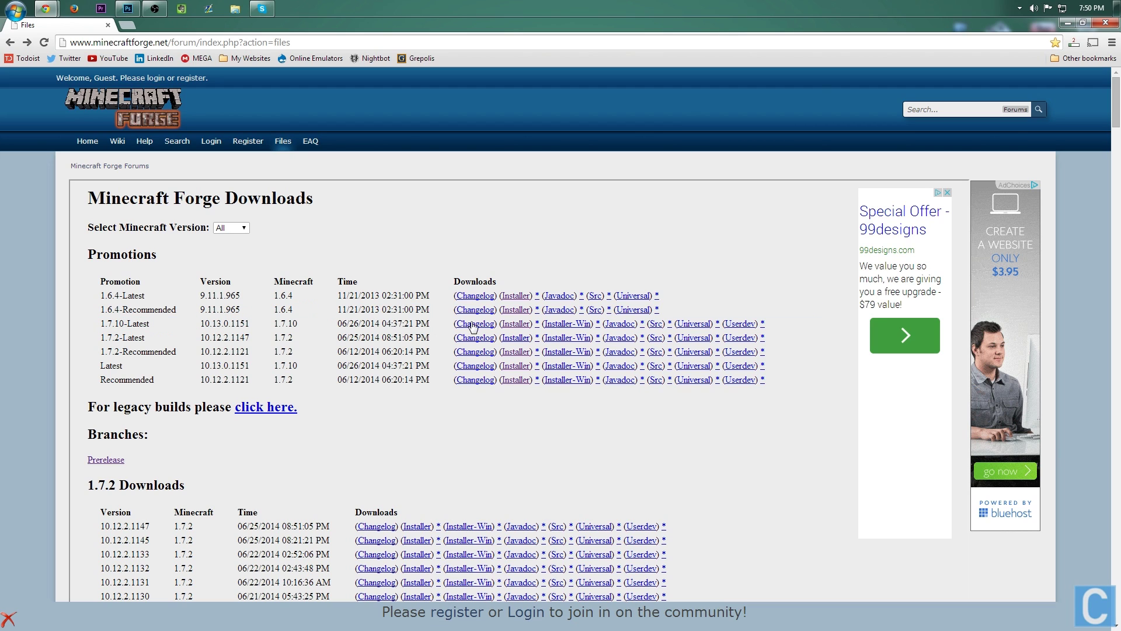
left_click(516, 325)
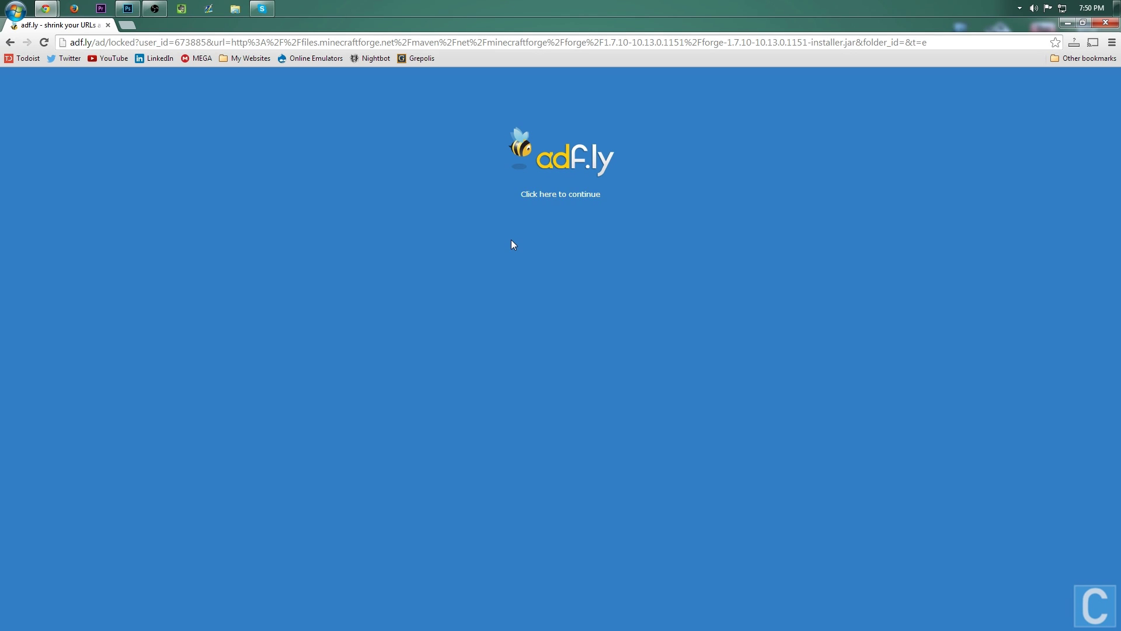
Continue past the adf.ly advert, keep the downloaded Forge installer .jar file and minimize the browser.
left_click(547, 197)
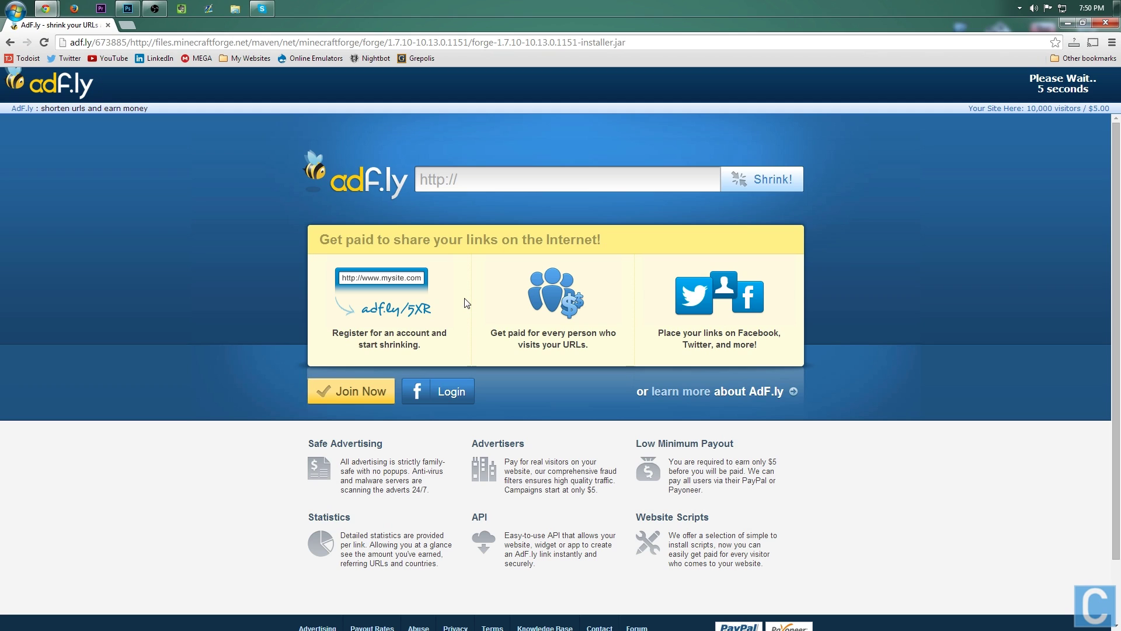
left_click(1047, 86)
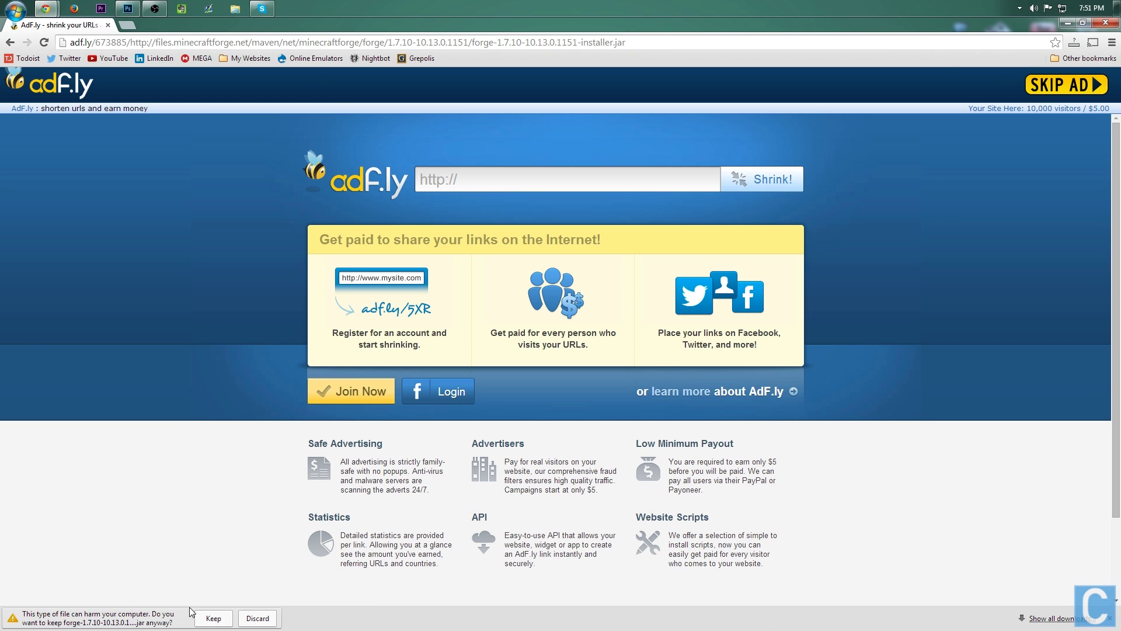
left_click(212, 620)
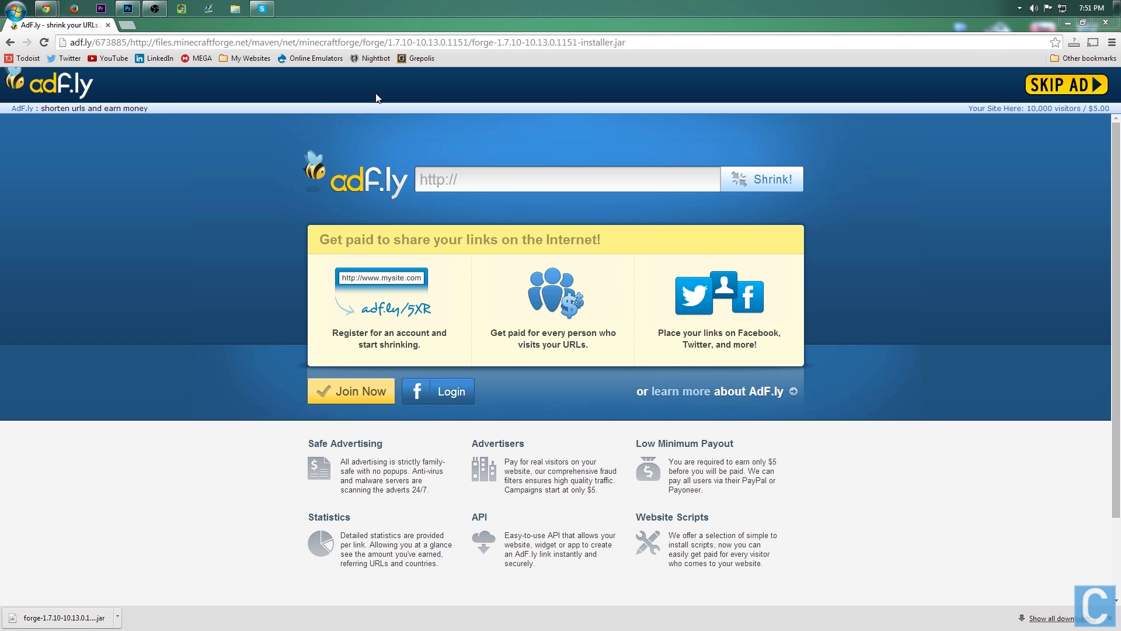
left_click(1068, 23)
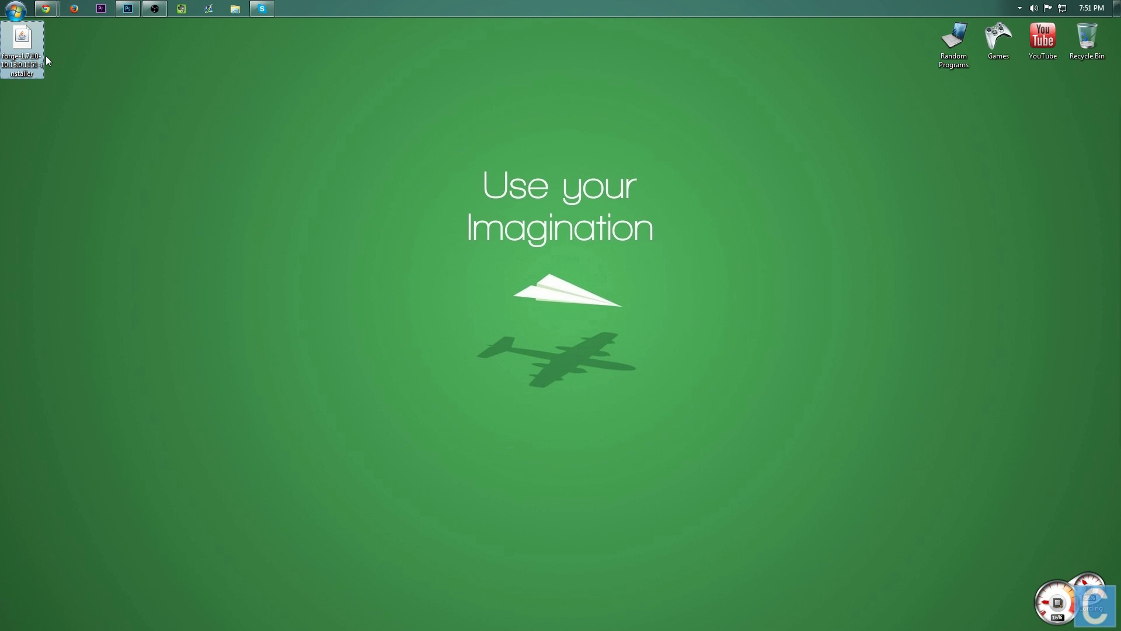
Search the computer for the Downloads folder, view its contents and close it.
key("super")
key("super")
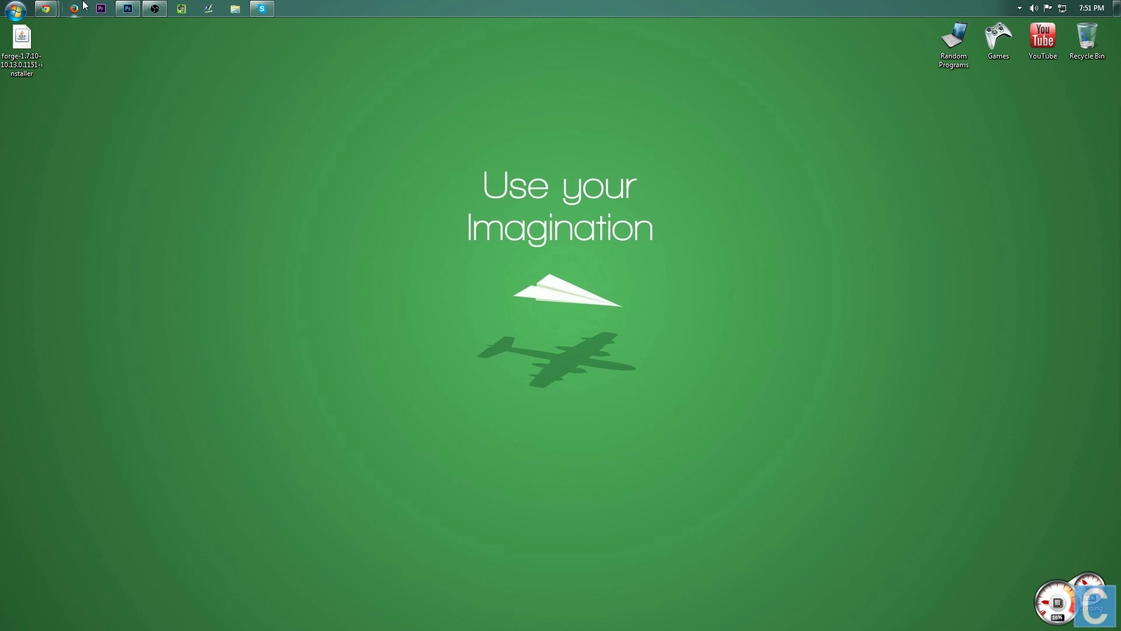
key("super")
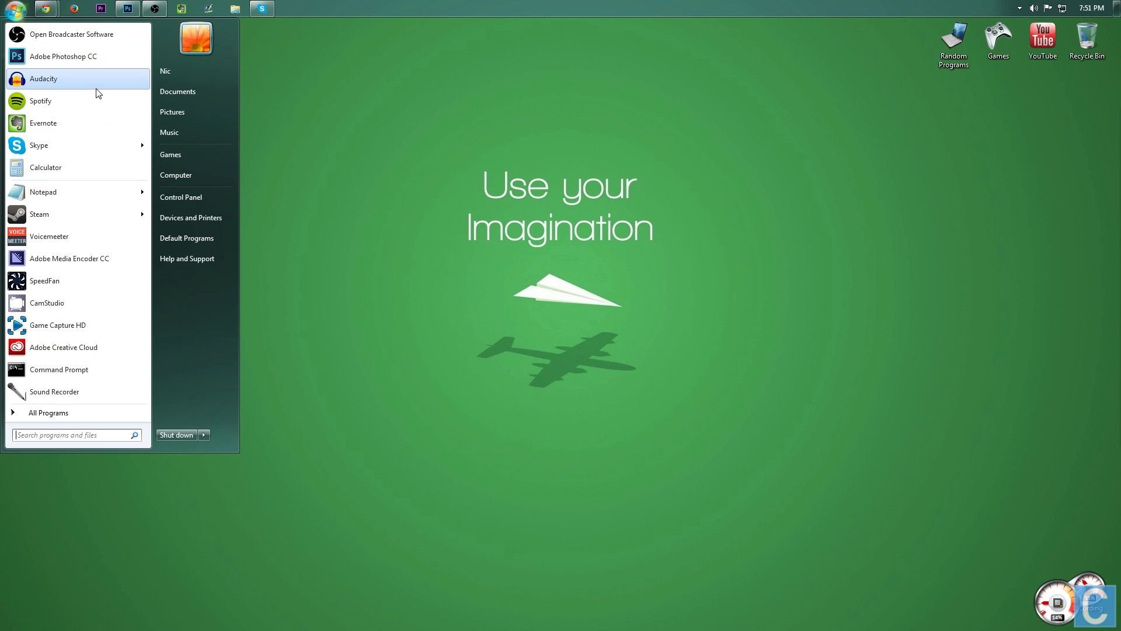
type("downloads")
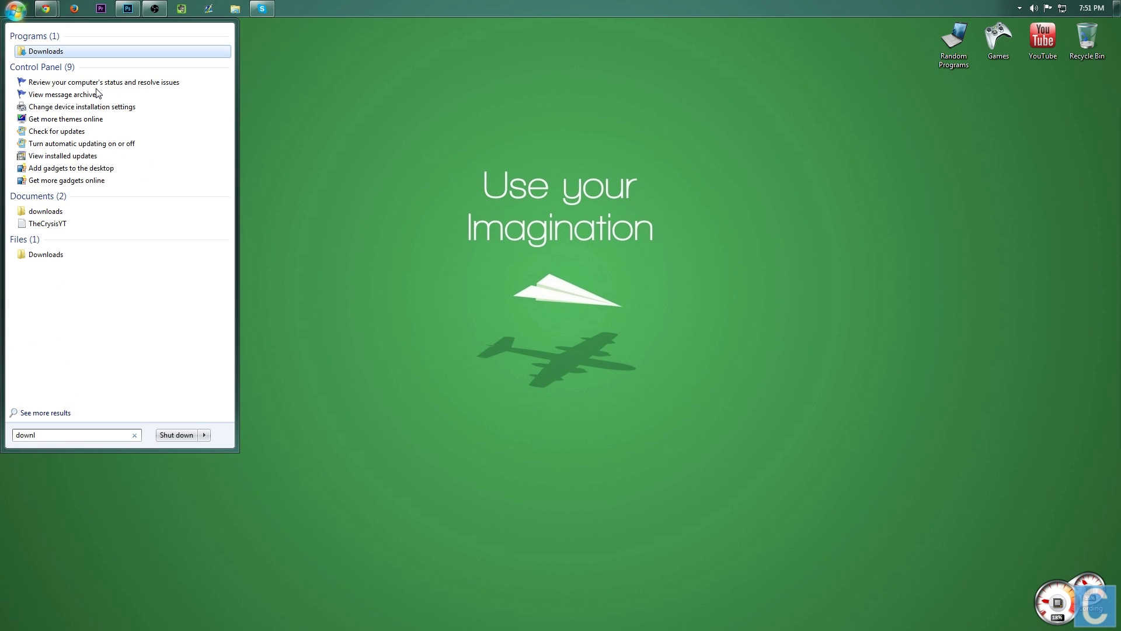
key("super")
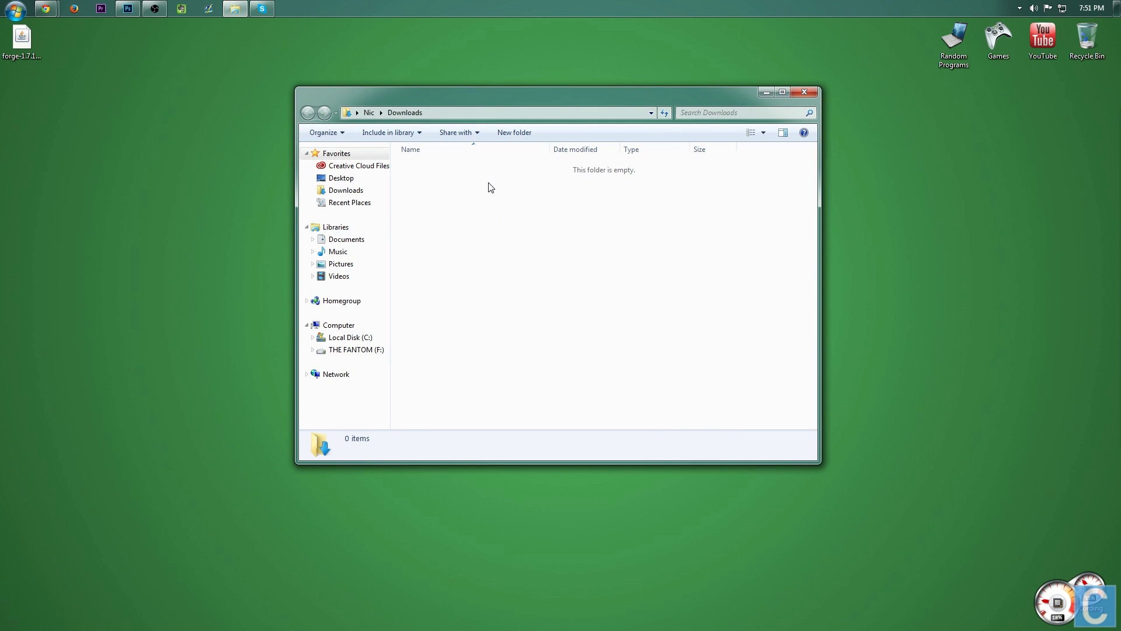
left_click(805, 91)
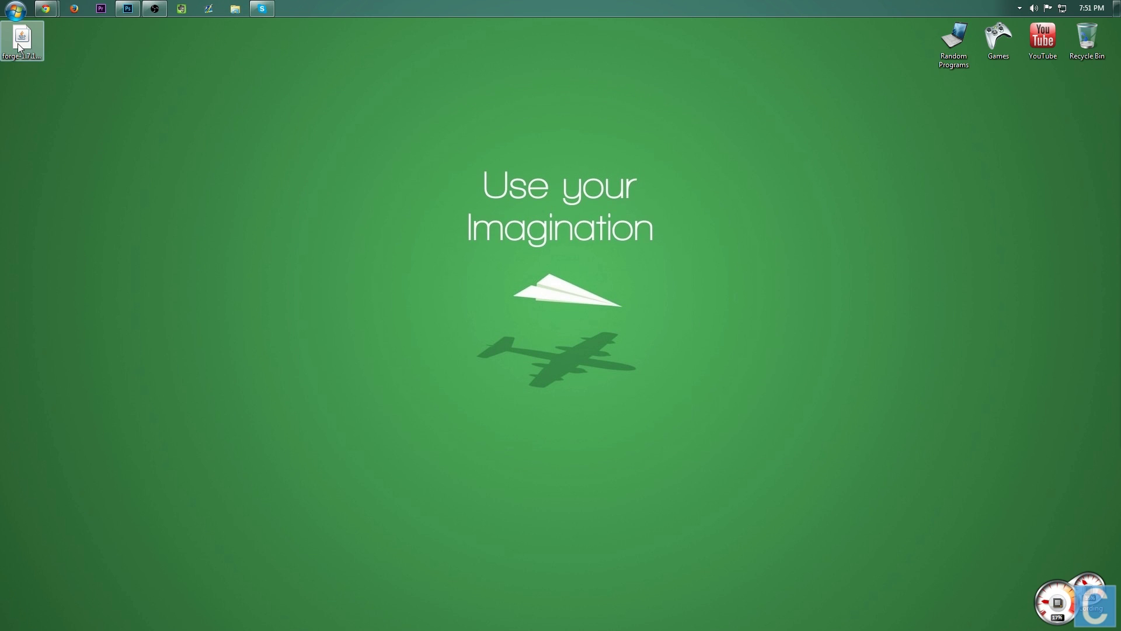
Run the Forge installer from the desktop and install the client into the .minecraft folder.
right_click(21, 63)
mouse_move(86, 139)
left_click(290, 139)
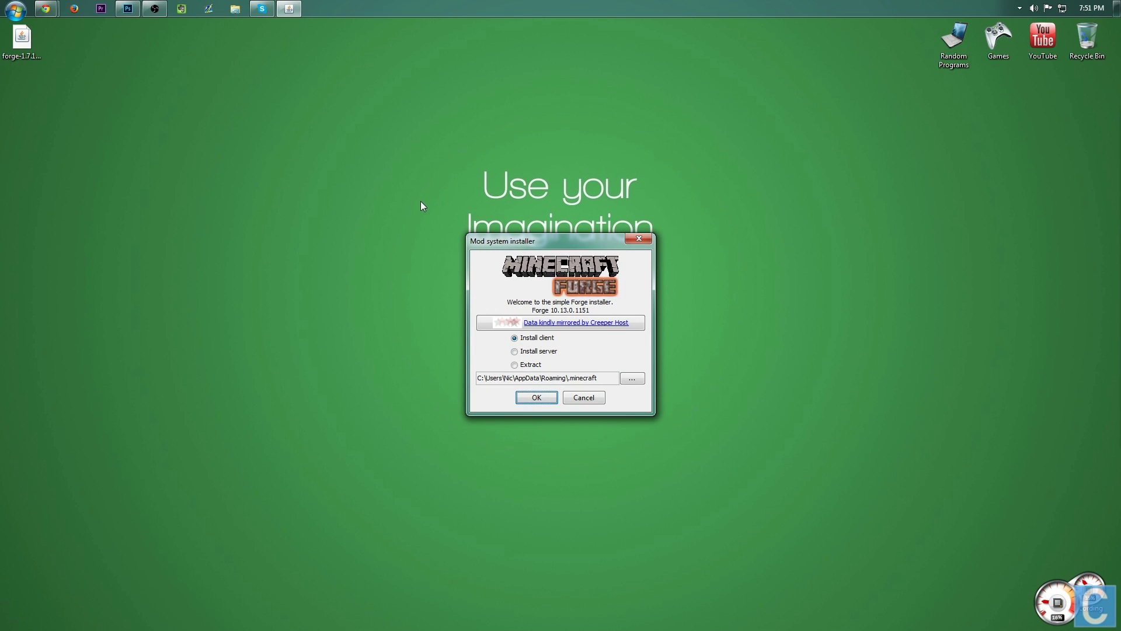
left_click(537, 397)
left_click(533, 339)
left_click(537, 399)
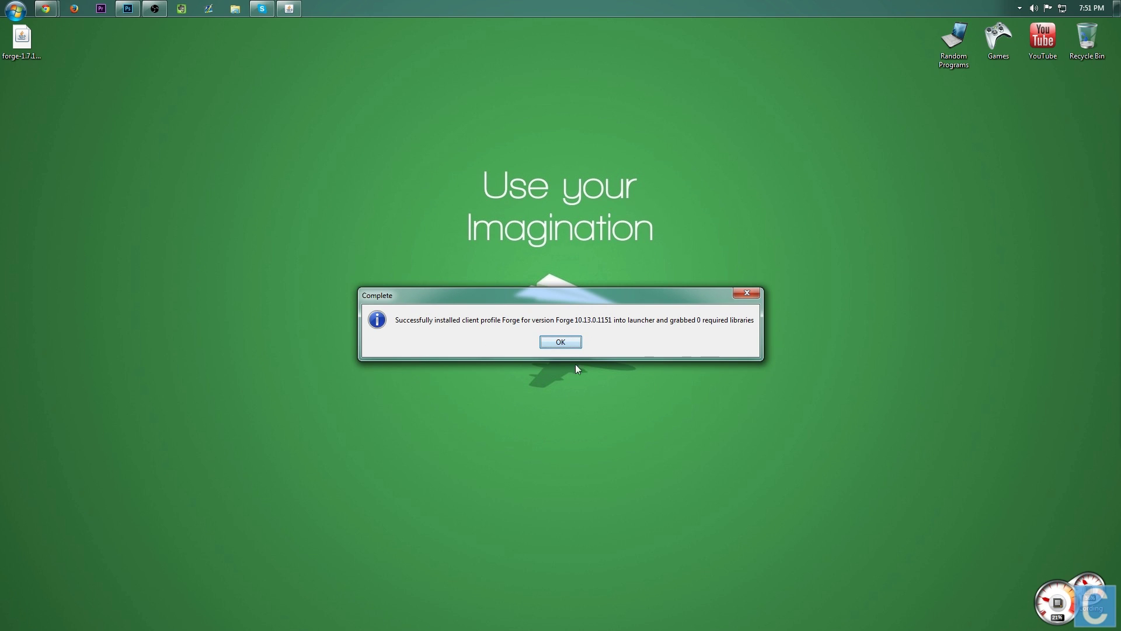
left_click(562, 344)
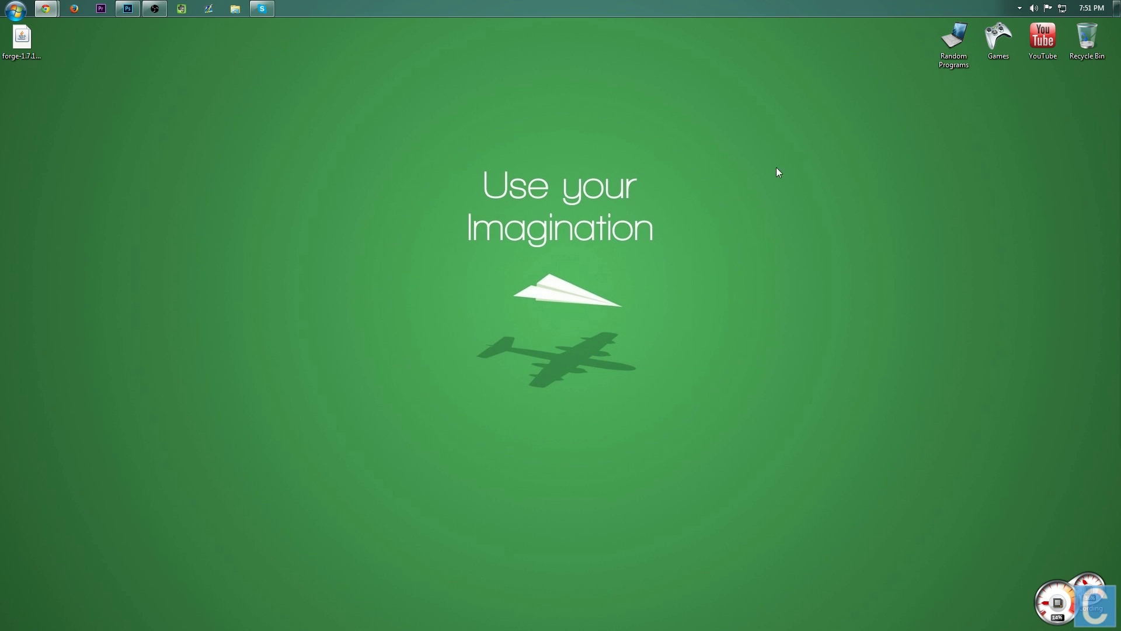
Start the Minecraft launcher from the Minecraft folder inside Games and close the folder window.
double_click(993, 47)
double_click(461, 278)
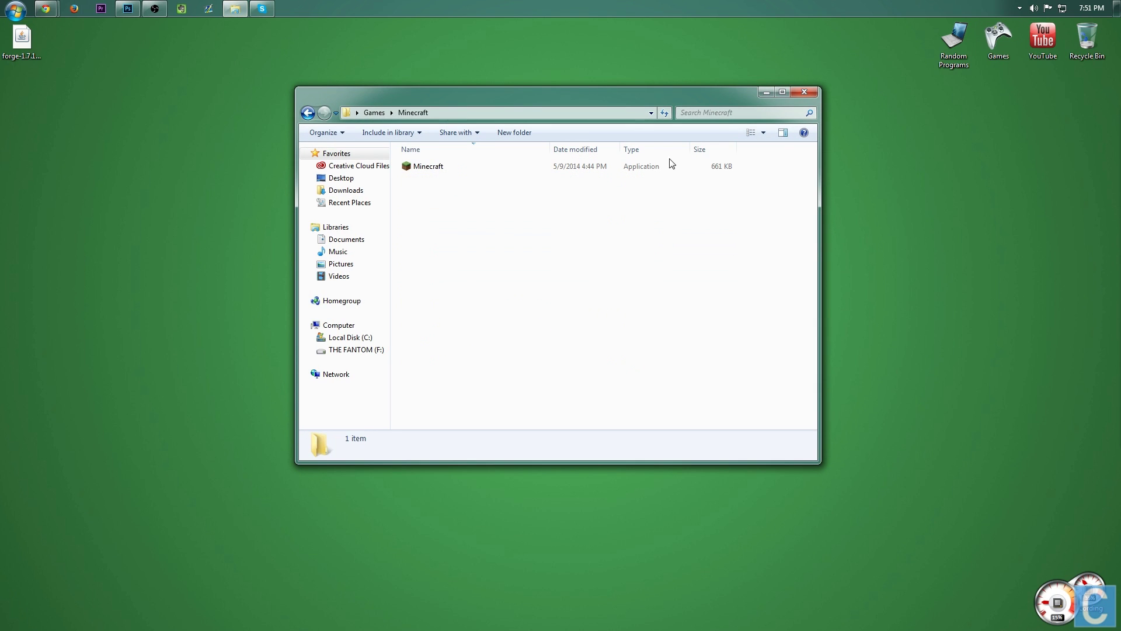
double_click(514, 169)
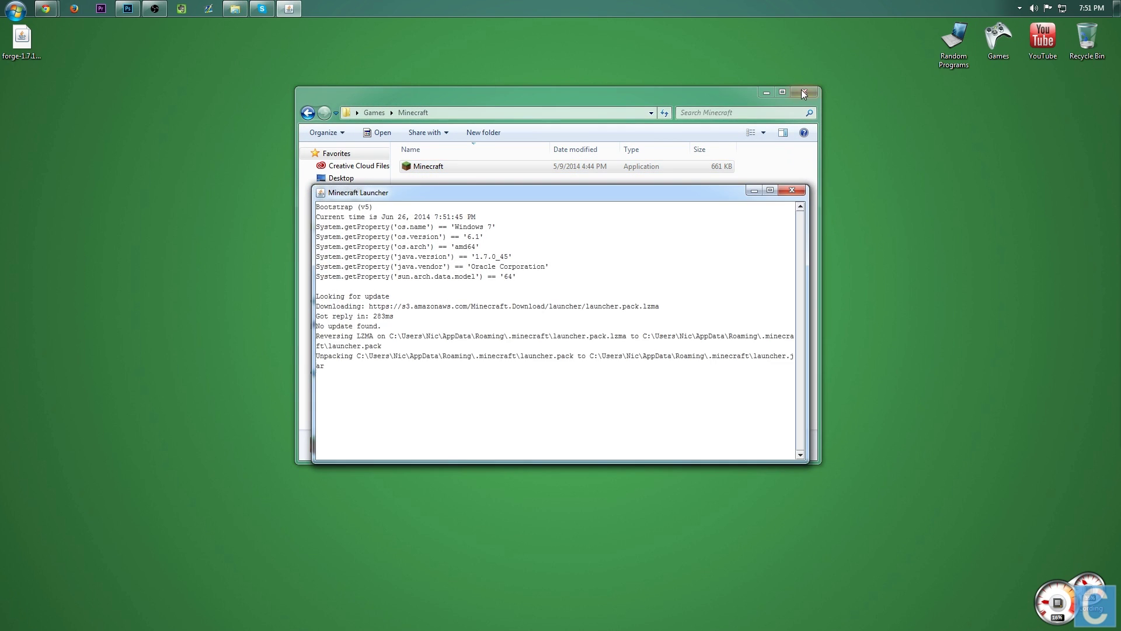
left_click(804, 94)
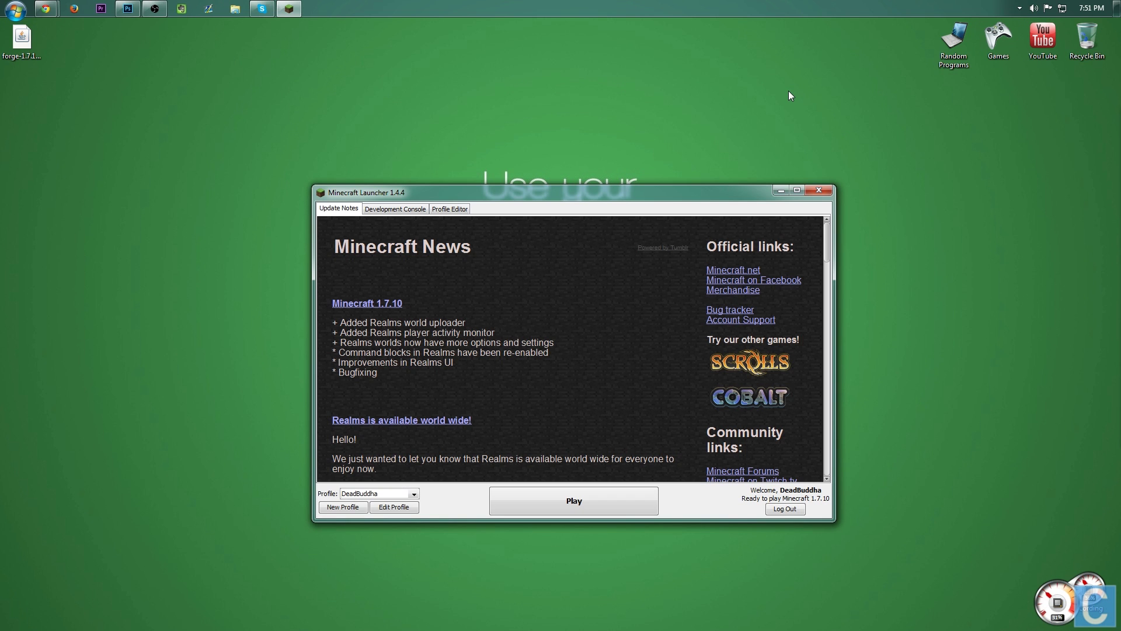
Set the current launcher profile's version to release 1.7.10-Forge10.13.0.1151, save the profile and start the game.
left_click(396, 495)
left_click(385, 505)
left_click(388, 508)
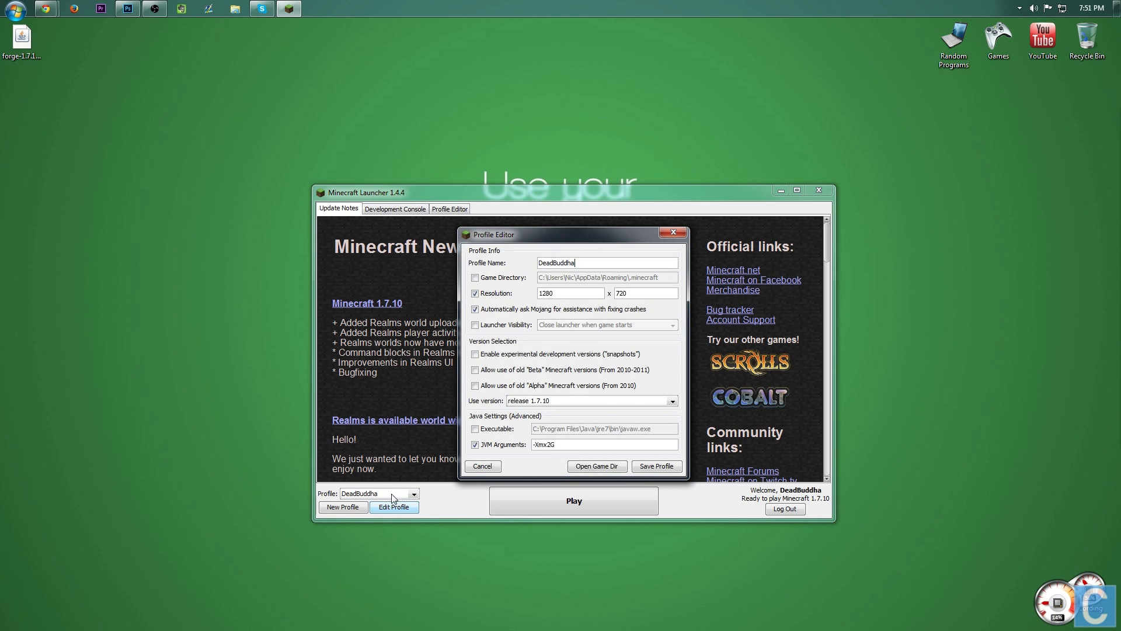
left_click(530, 403)
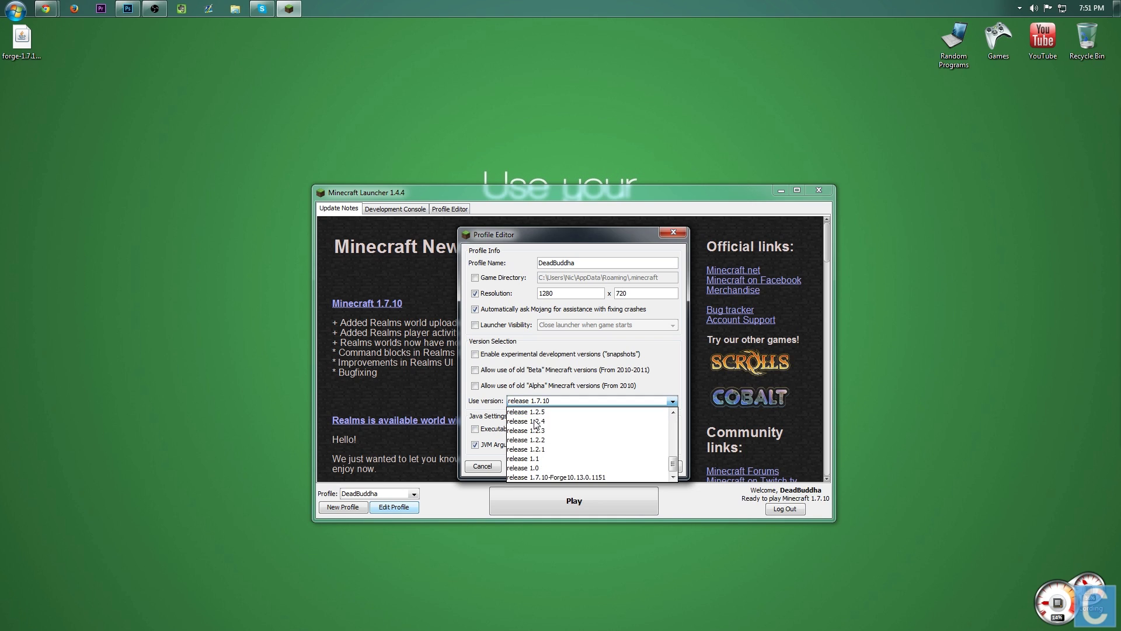
left_click(534, 478)
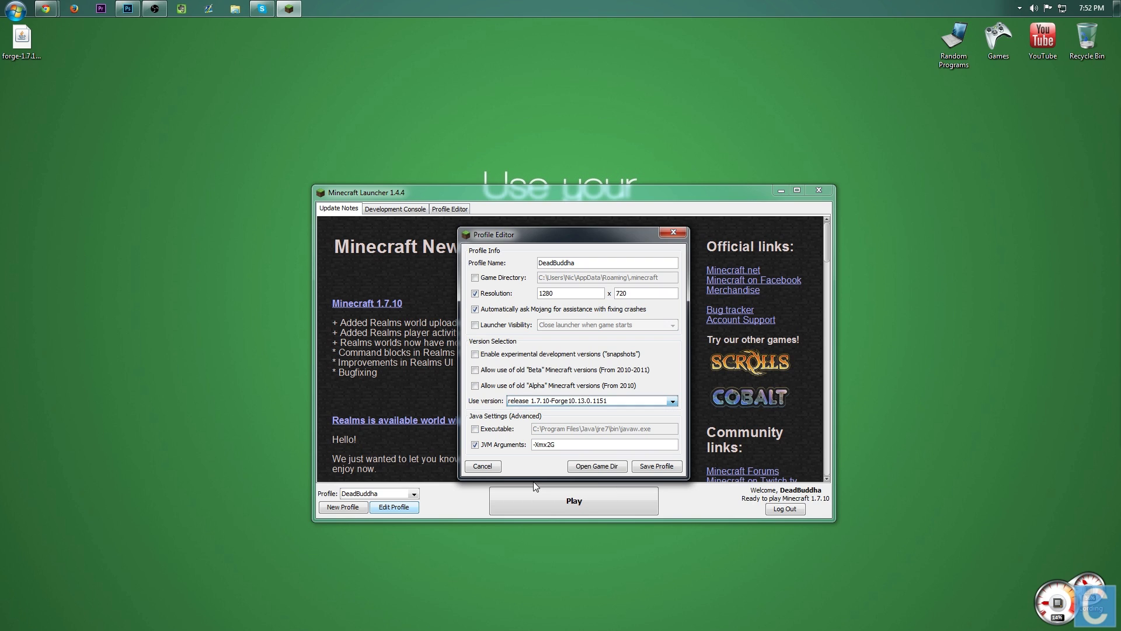
left_click(648, 467)
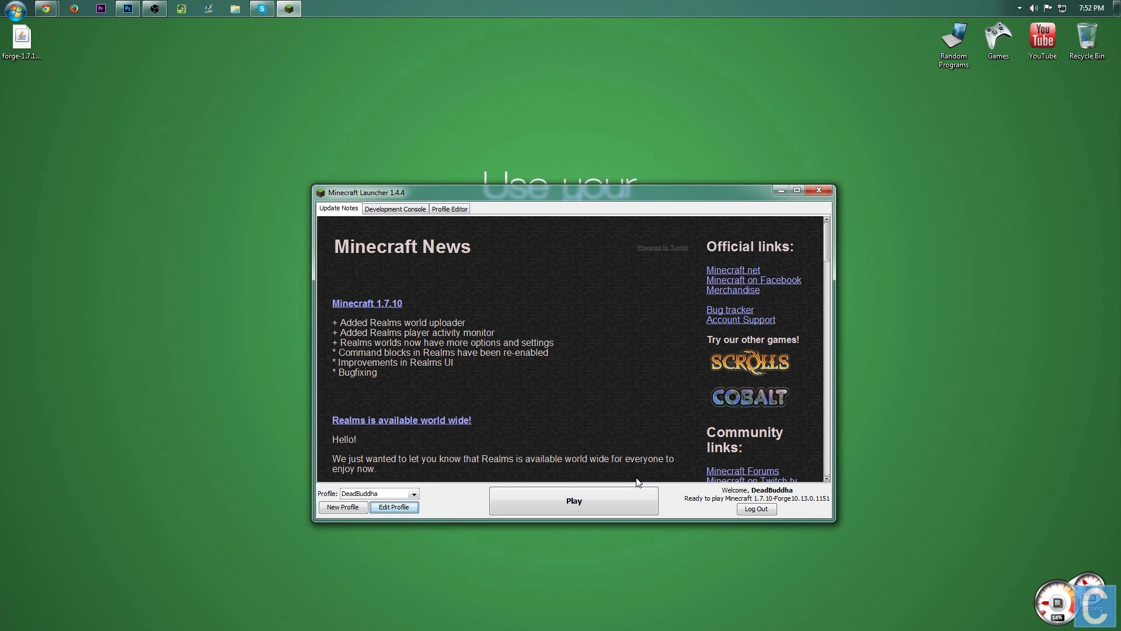
left_click(580, 502)
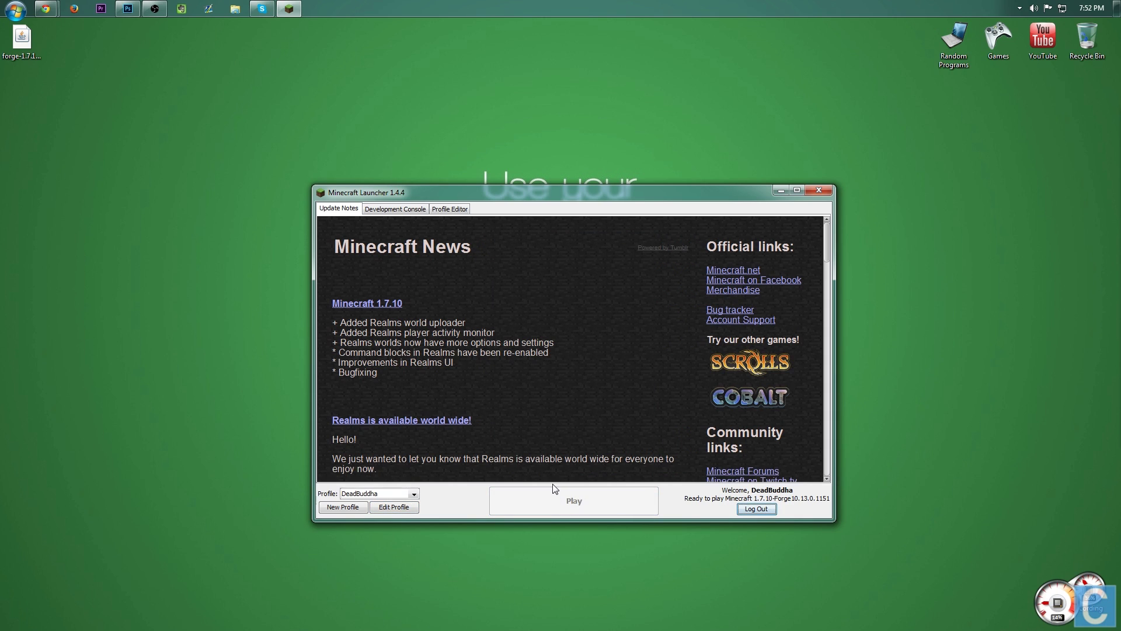